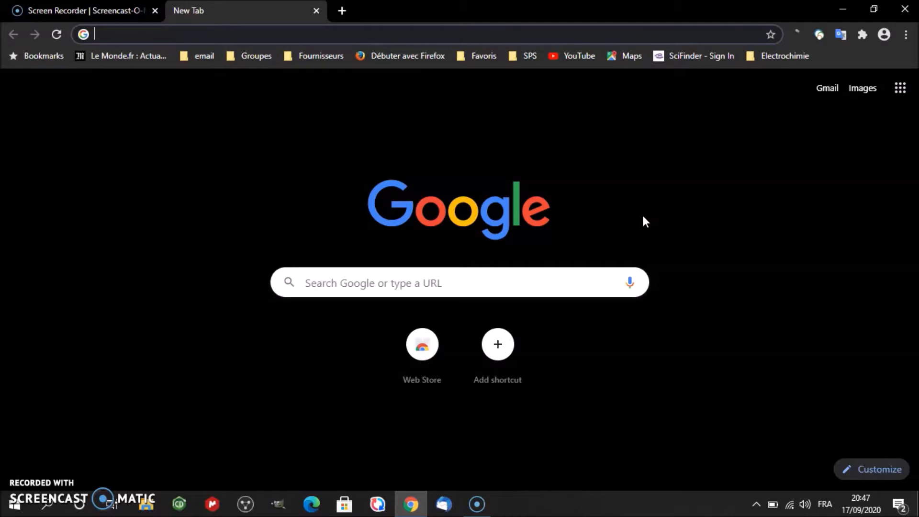
- Search Google for pyzo and open the Quickstart page of the pyzo.org site
click(569, 272)
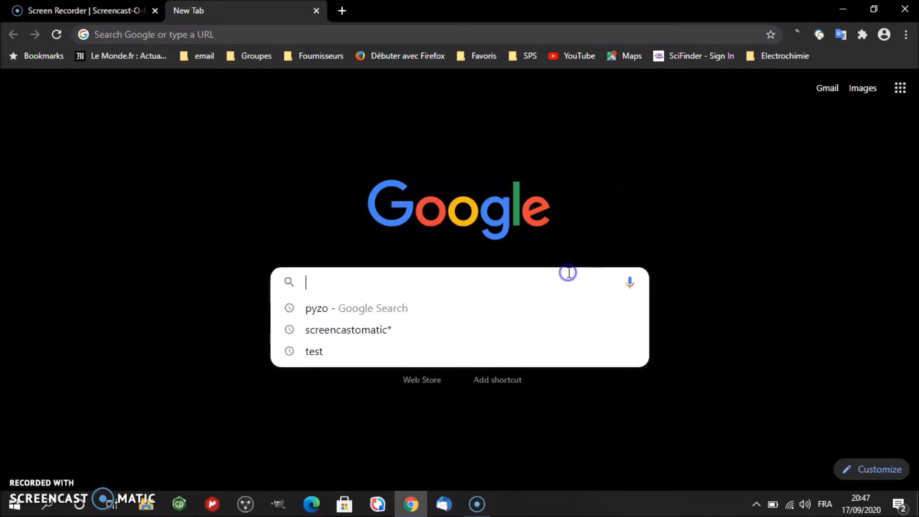
text(pyzo)
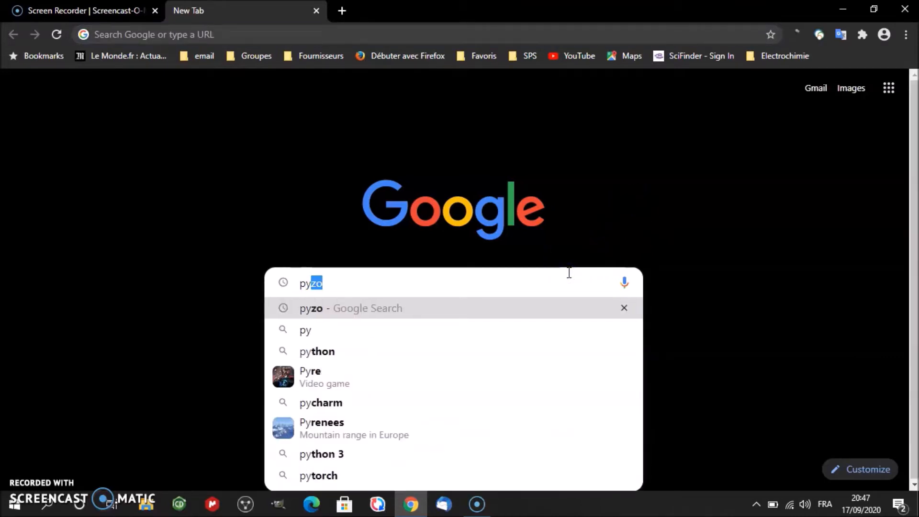
key(Return)
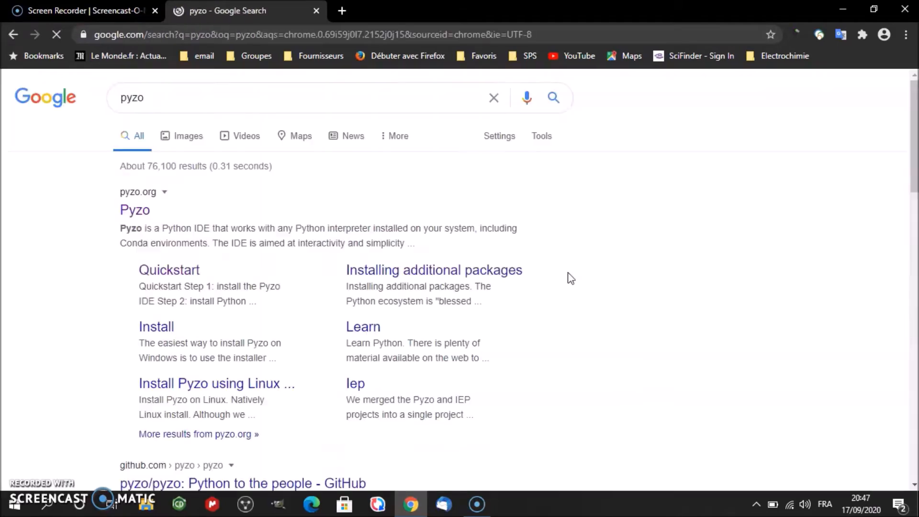
click(135, 209)
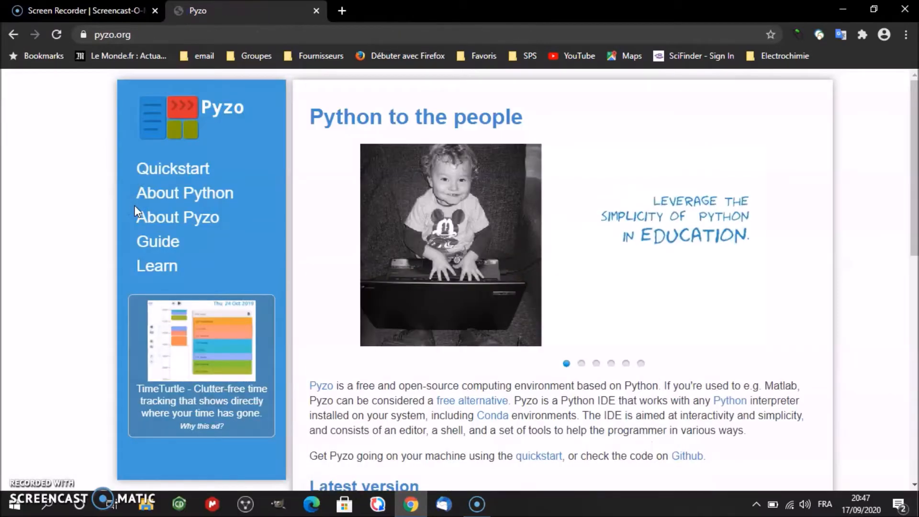
click(156, 171)
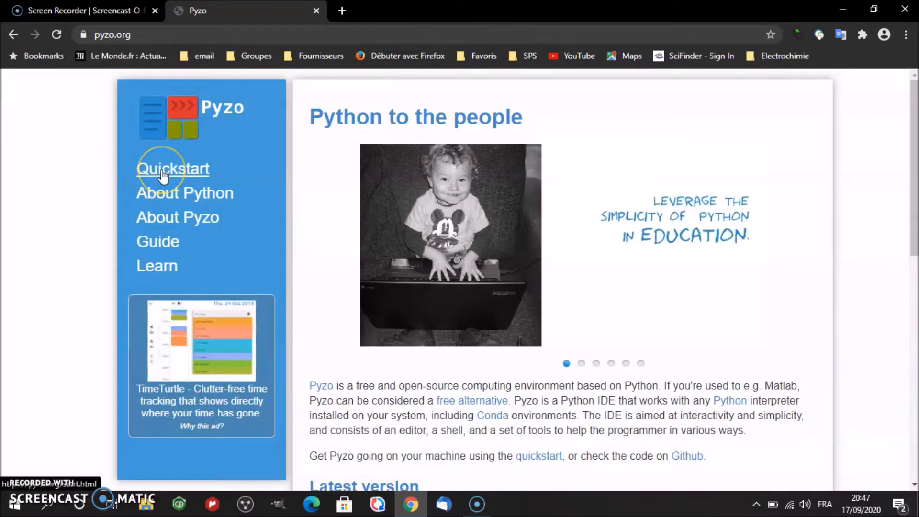
- Download the 64-bit Windows Pyzo installer from Step 1 of the Quickstart page
click(324, 220)
scroll(589, 311, down, 3)
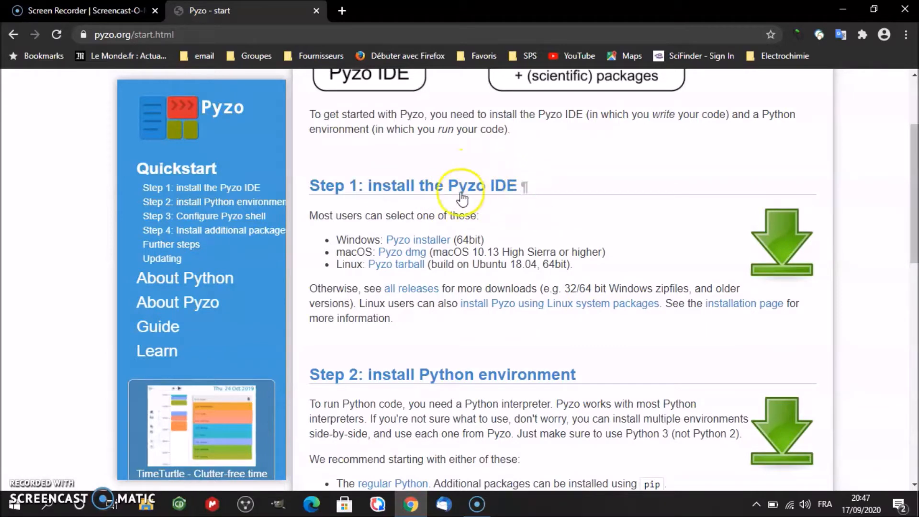
click(408, 244)
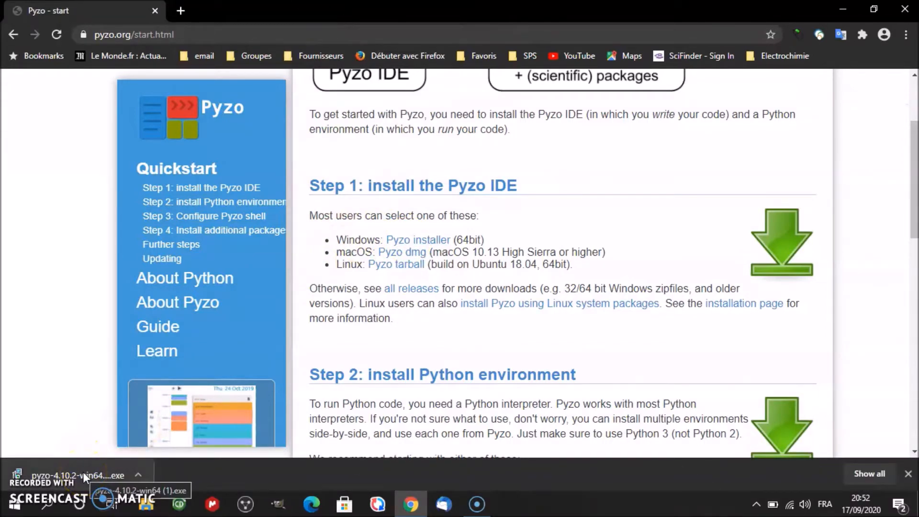
- Run the downloaded Pyzo installer, keeping the C:\Program Files\pyzo folder and all three additional tasks, and finish the setup
click(83, 472)
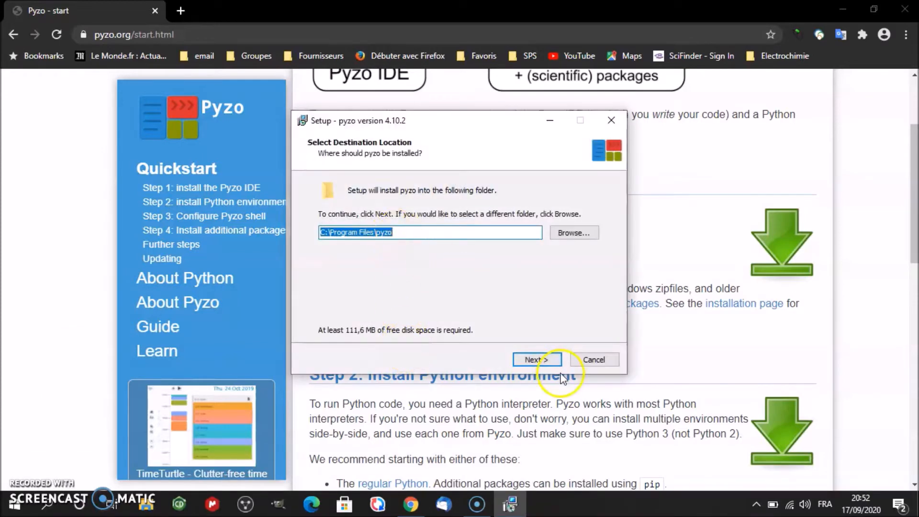
click(531, 360)
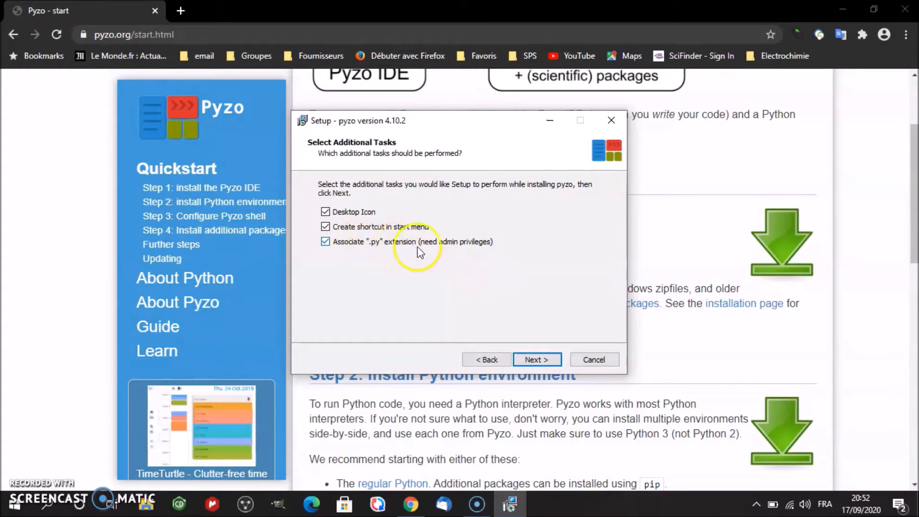
click(532, 359)
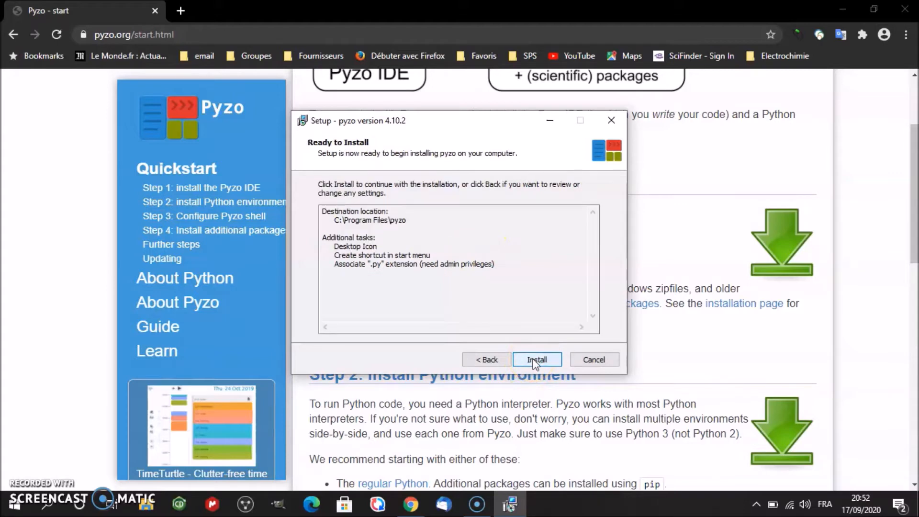
click(532, 360)
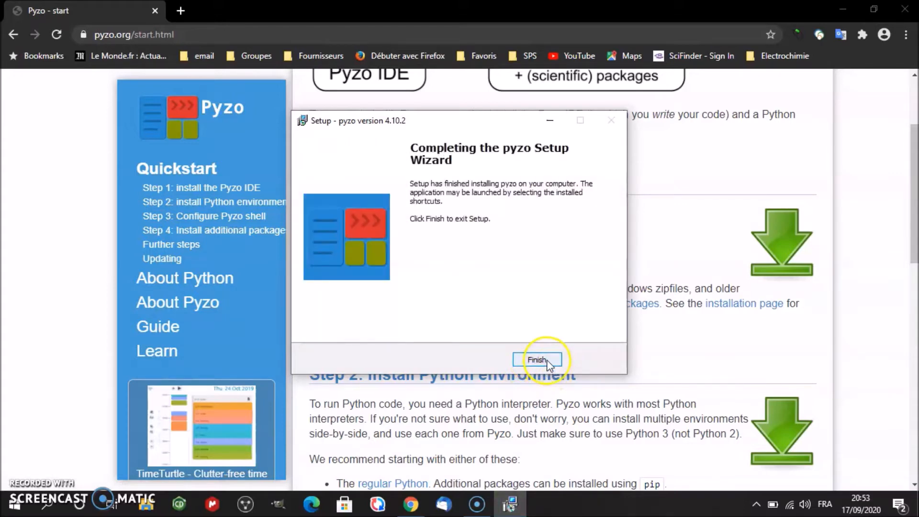
click(548, 365)
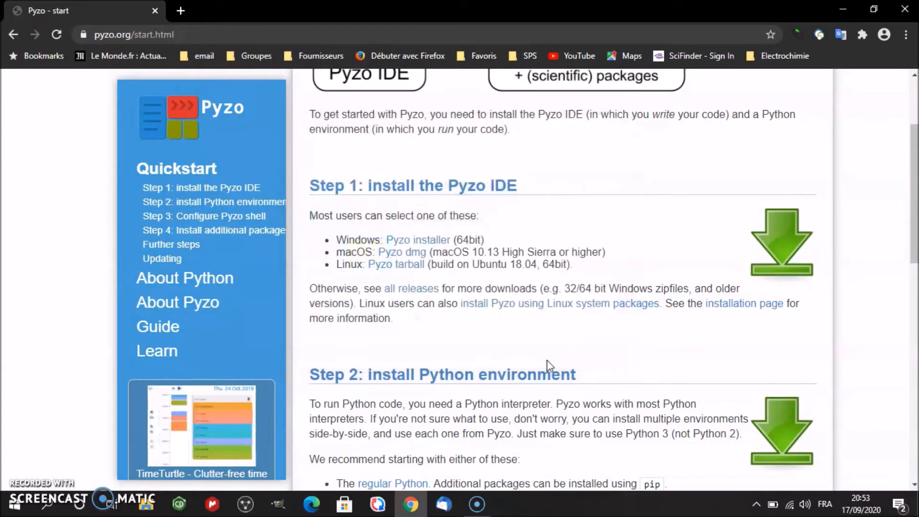
- Follow the Miniconda link under Step 2 and download the Miniconda3 Windows 64-bit installer for Python 3.8
click(545, 350)
scroll(545, 351, down, 3)
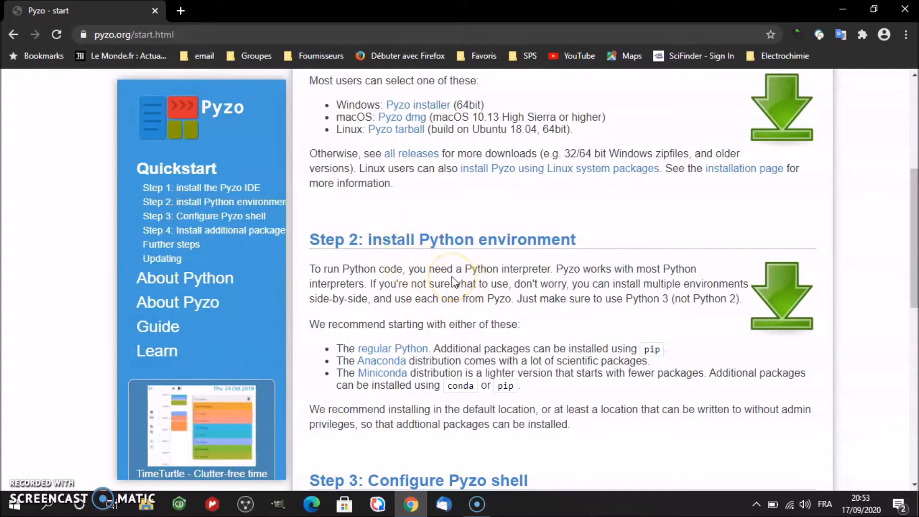
click(380, 376)
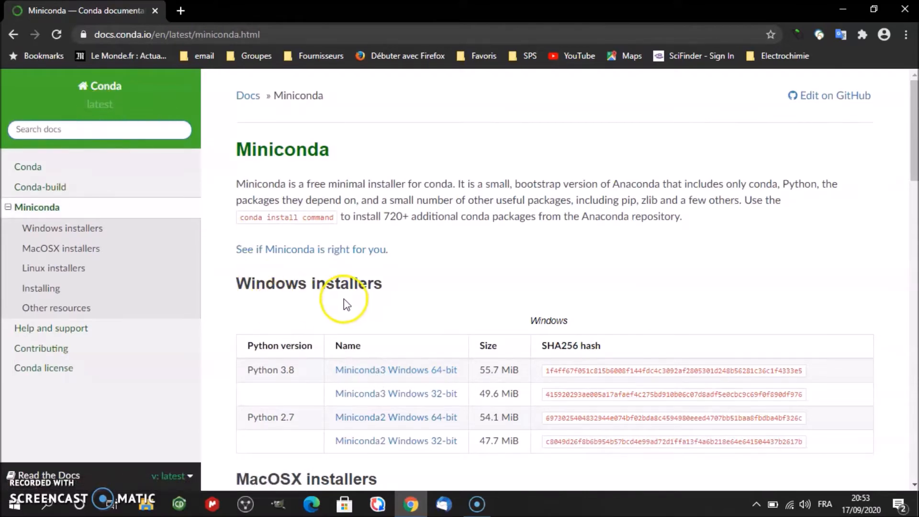
click(395, 378)
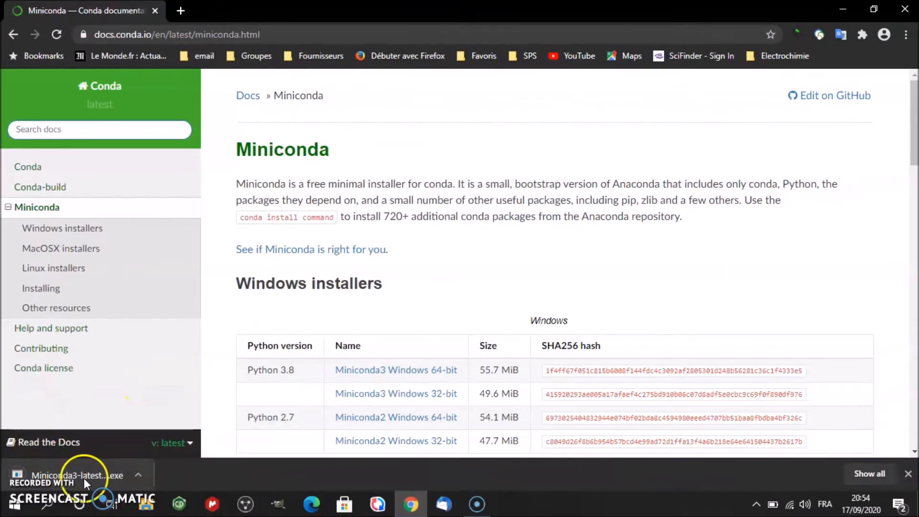
- Run the downloaded Miniconda3 installer and install it for Just Me with the default options
click(85, 478)
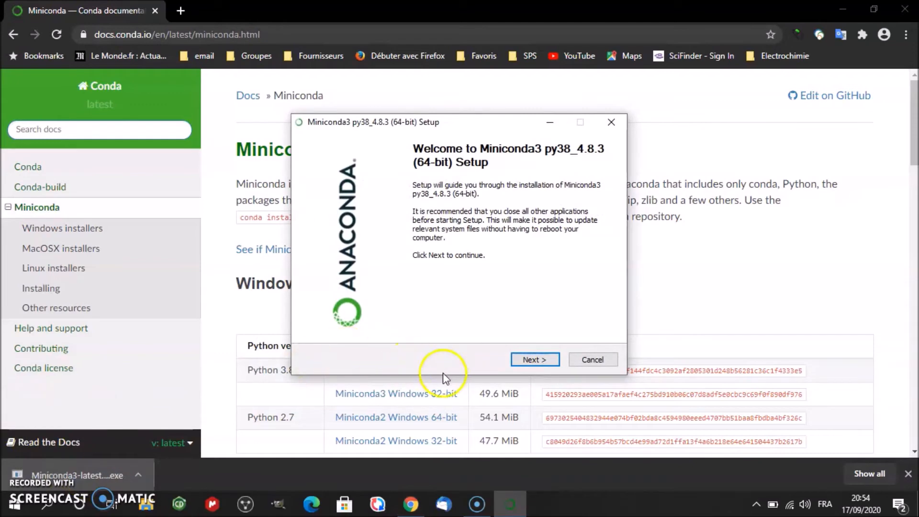
click(533, 362)
click(533, 362)
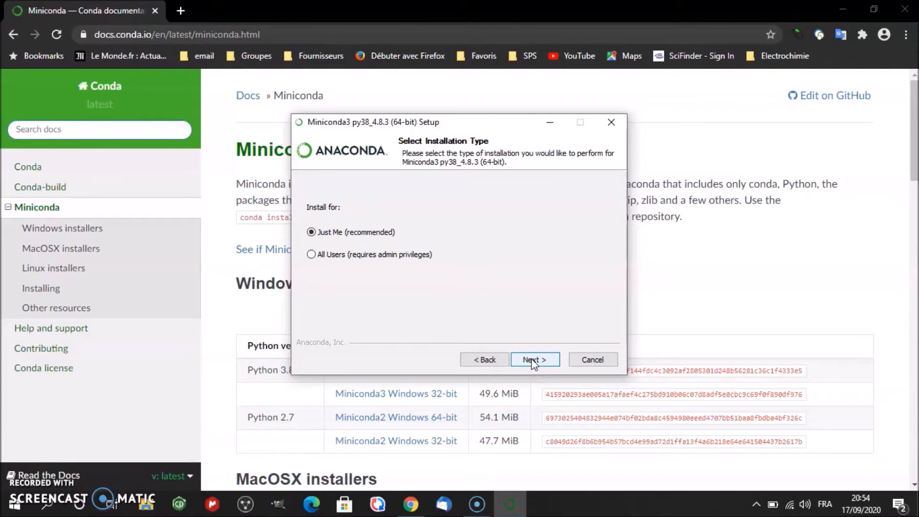
click(532, 362)
click(531, 359)
click(531, 358)
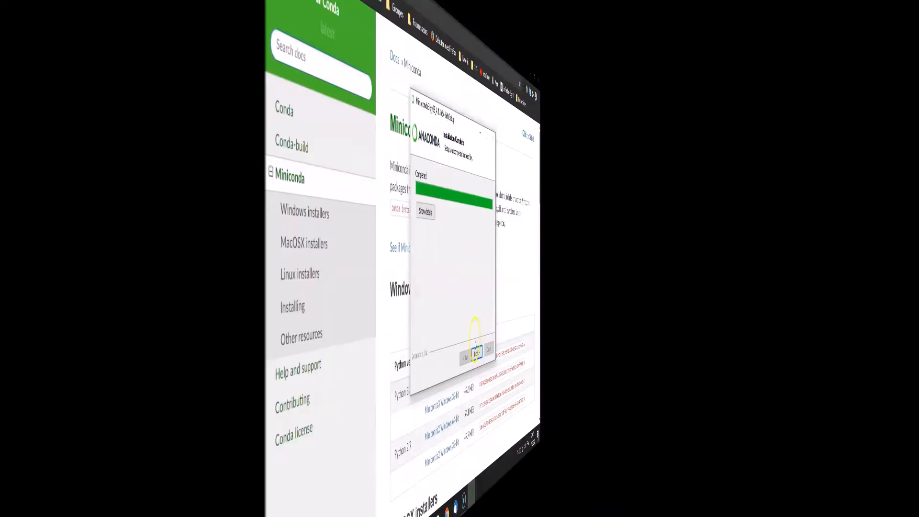
click(527, 360)
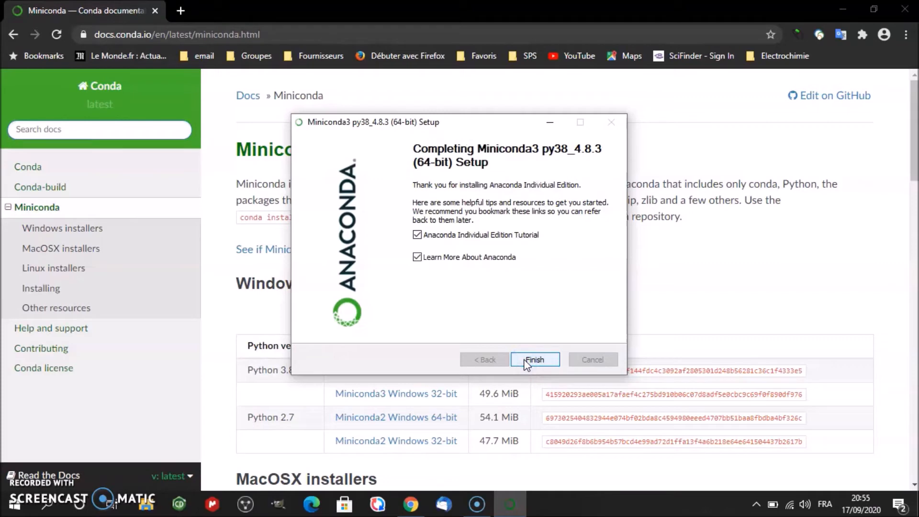
- Deselect the Anaconda Individual Edition Tutorial and Learn More About Anaconda options and finish the Miniconda3 setup
click(497, 297)
click(457, 234)
click(456, 258)
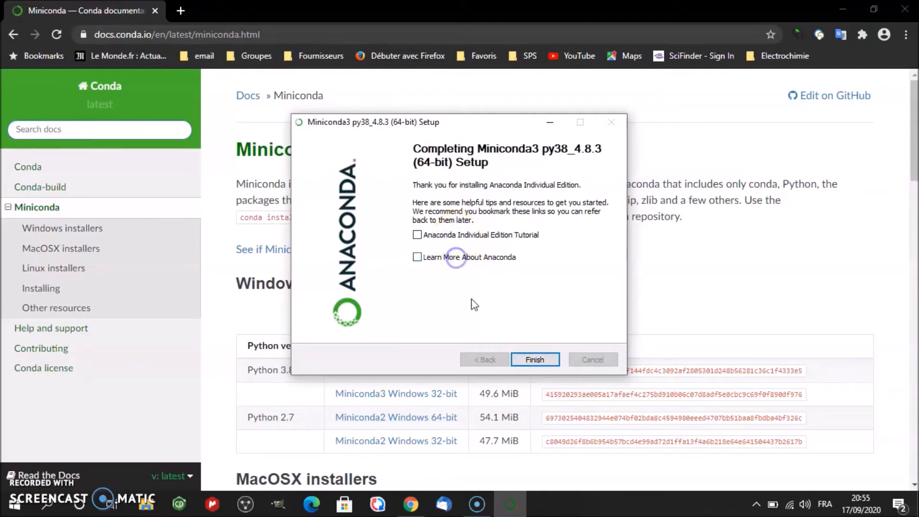
click(543, 361)
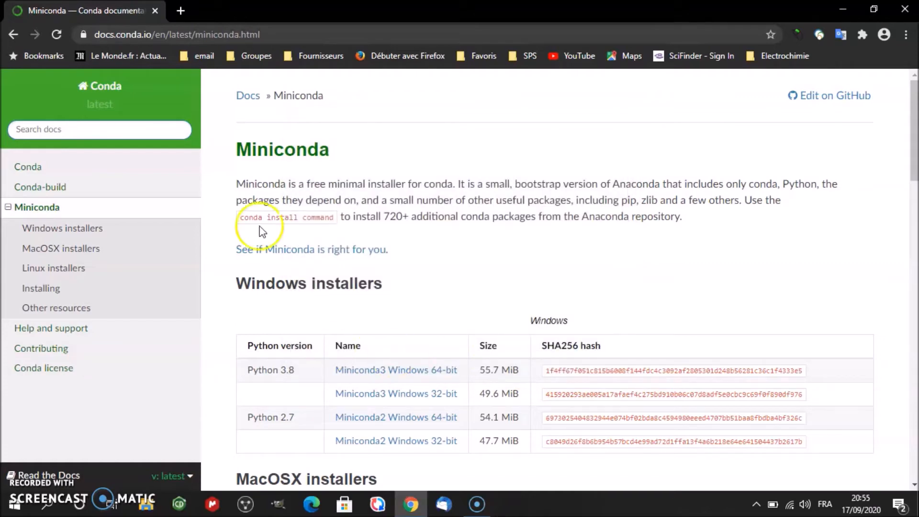
- Close the browser, launch Pyzo from the desktop, and run "install numpy" in its shell, accepting the proposed package changes
click(911, 8)
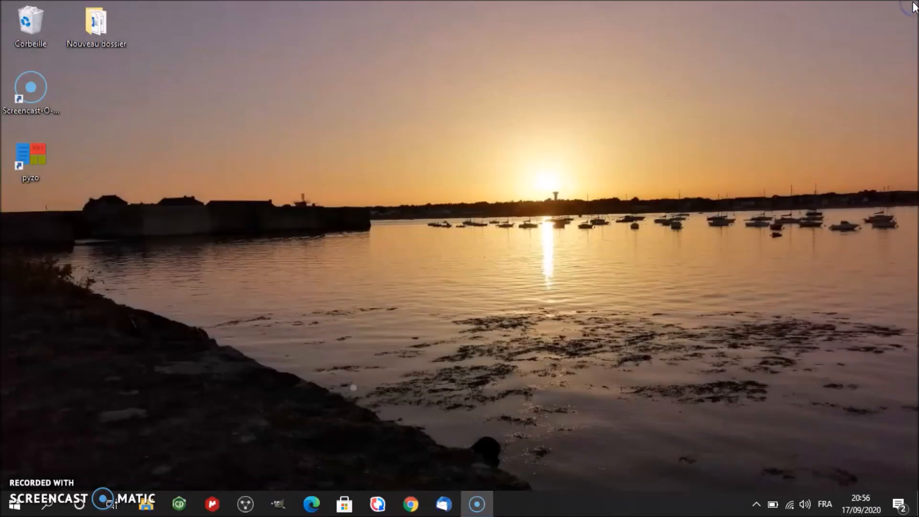
double_click(44, 160)
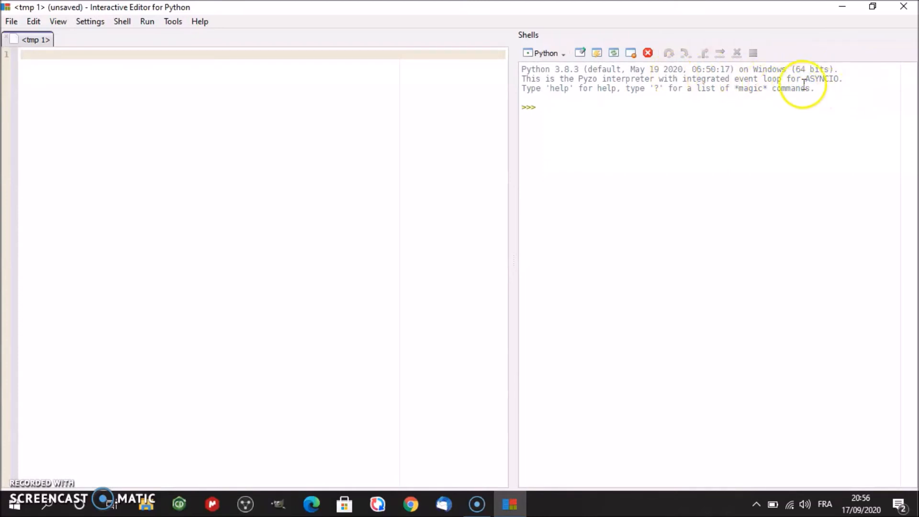
click(568, 108)
text(install)
click(600, 104)
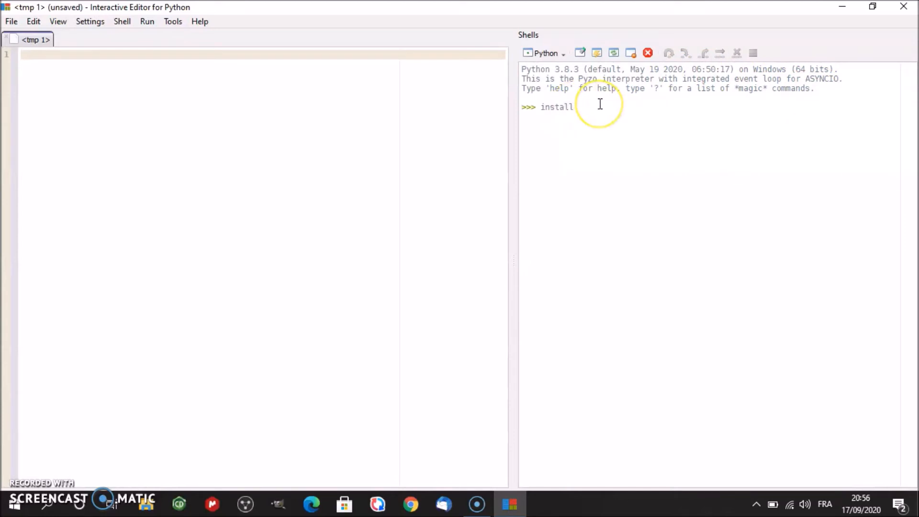
text(numpy)
key(Return)
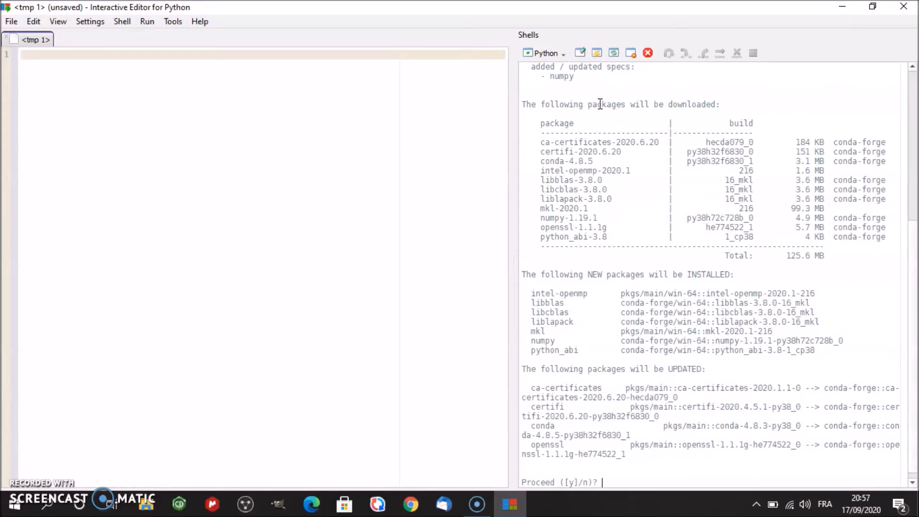
text(y)
key(Return)
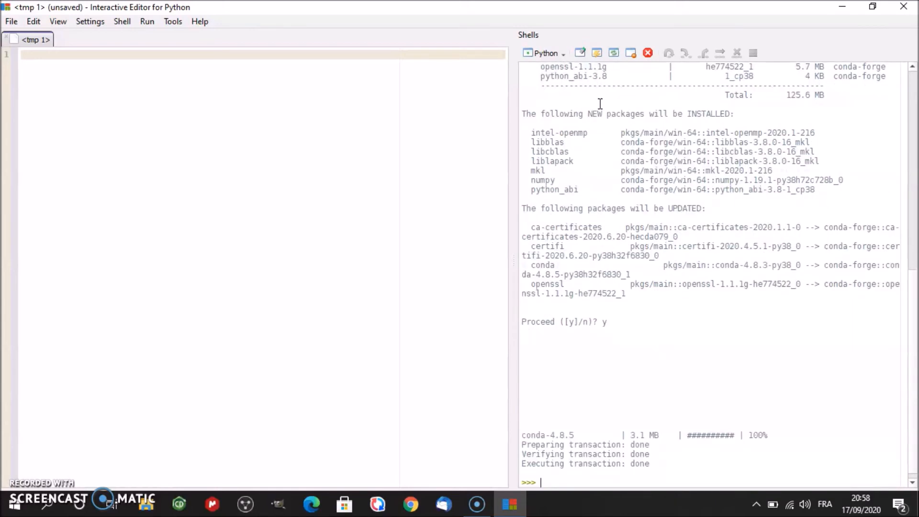
- Run "install matplotlib" in the Python shell and accept the proposed package installation
text(in)
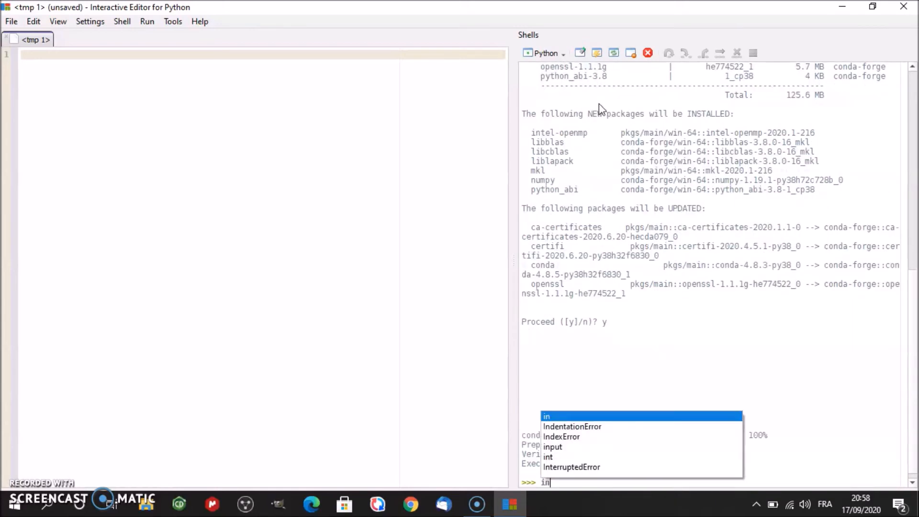
text(stall)
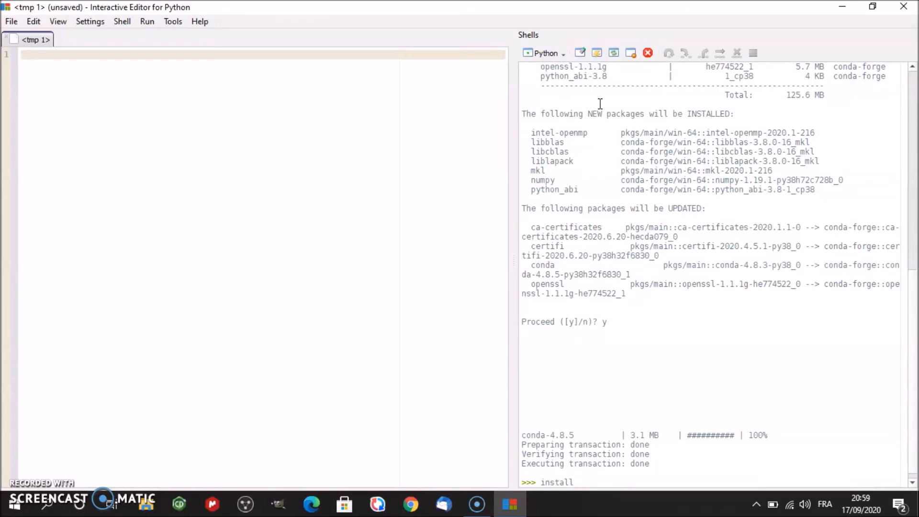
text( matplotlib)
key(Return)
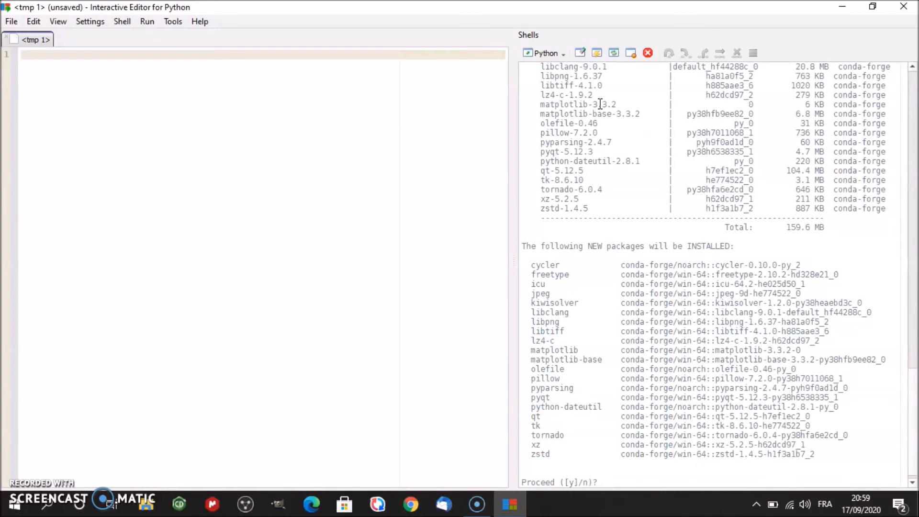
text(y)
key(Return)
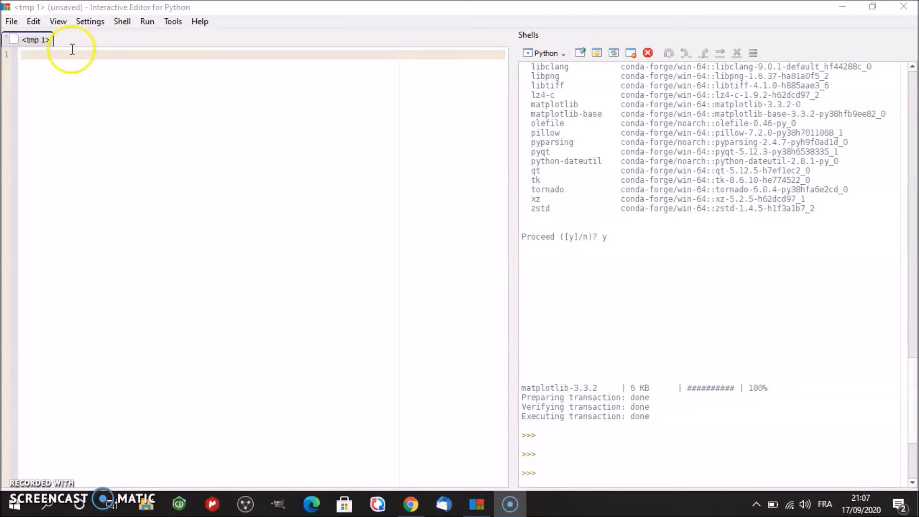
- Change the Pyzo interface language to French and restart Pyzo to apply it
click(91, 23)
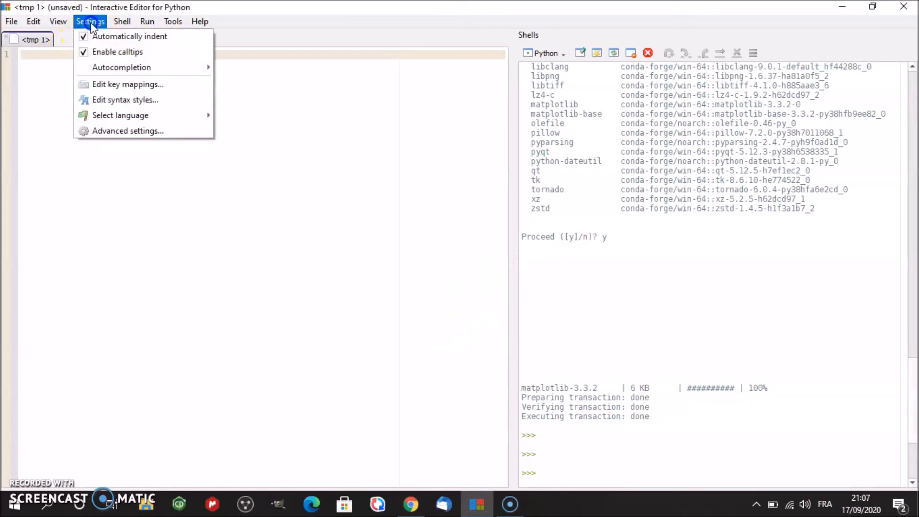
mouse_move(121, 120)
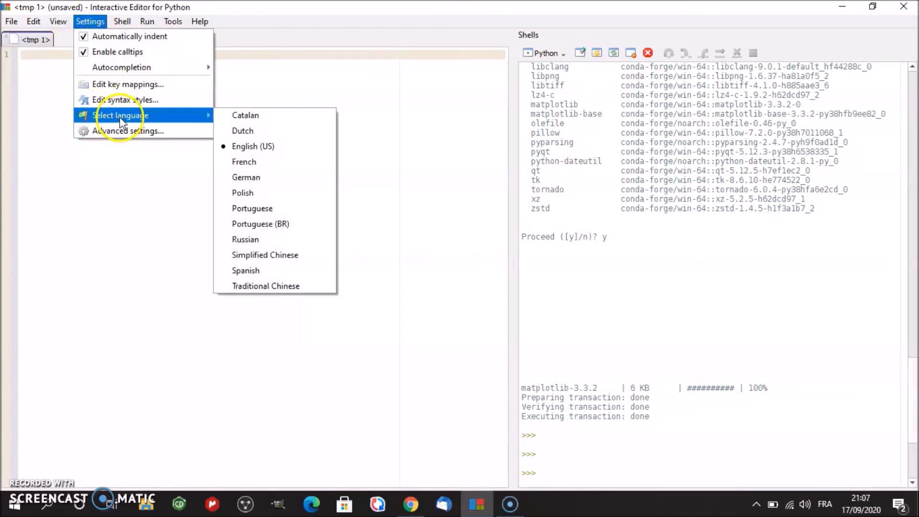
click(244, 162)
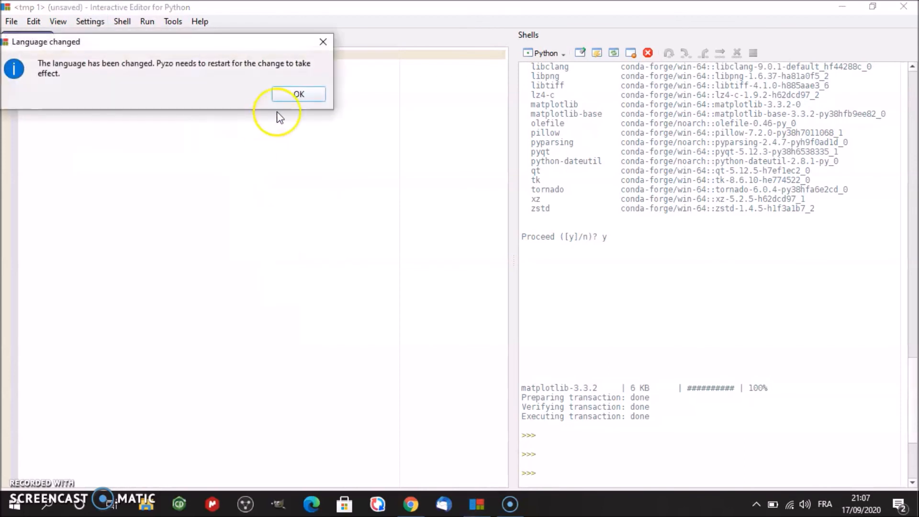
click(298, 95)
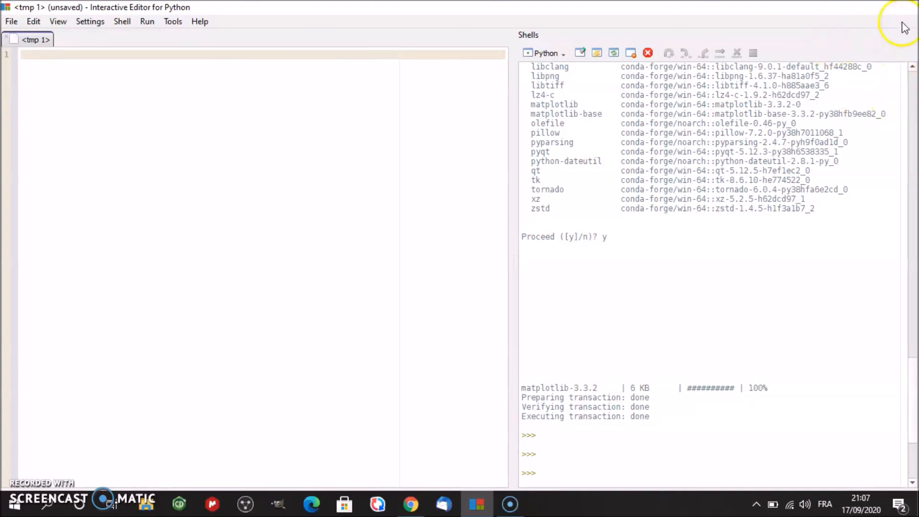
click(903, 7)
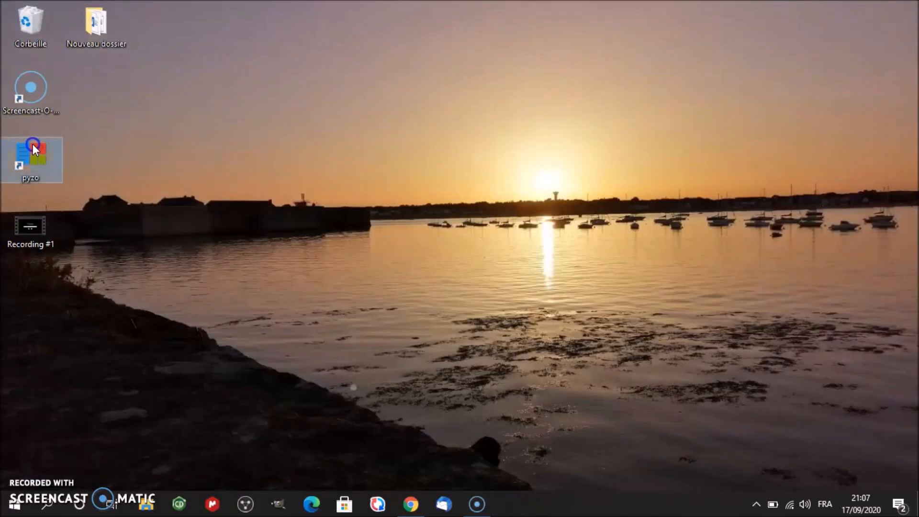
double_click(35, 148)
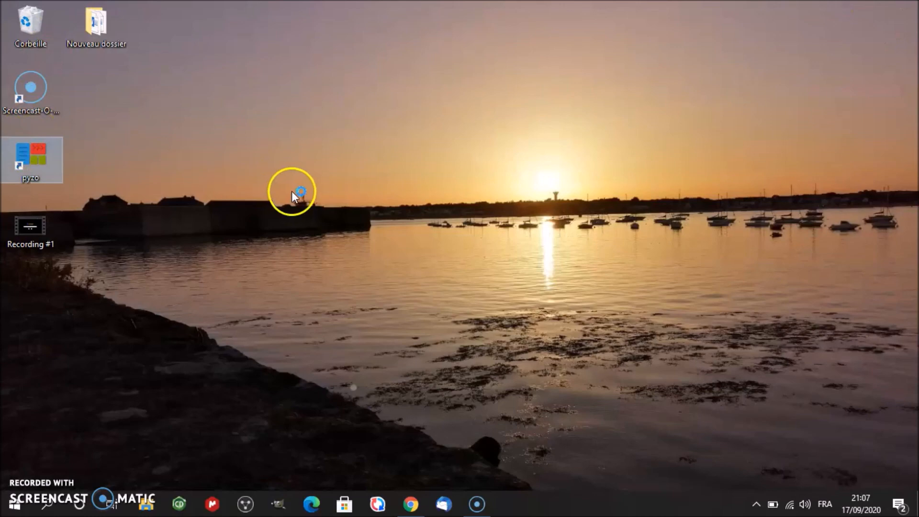